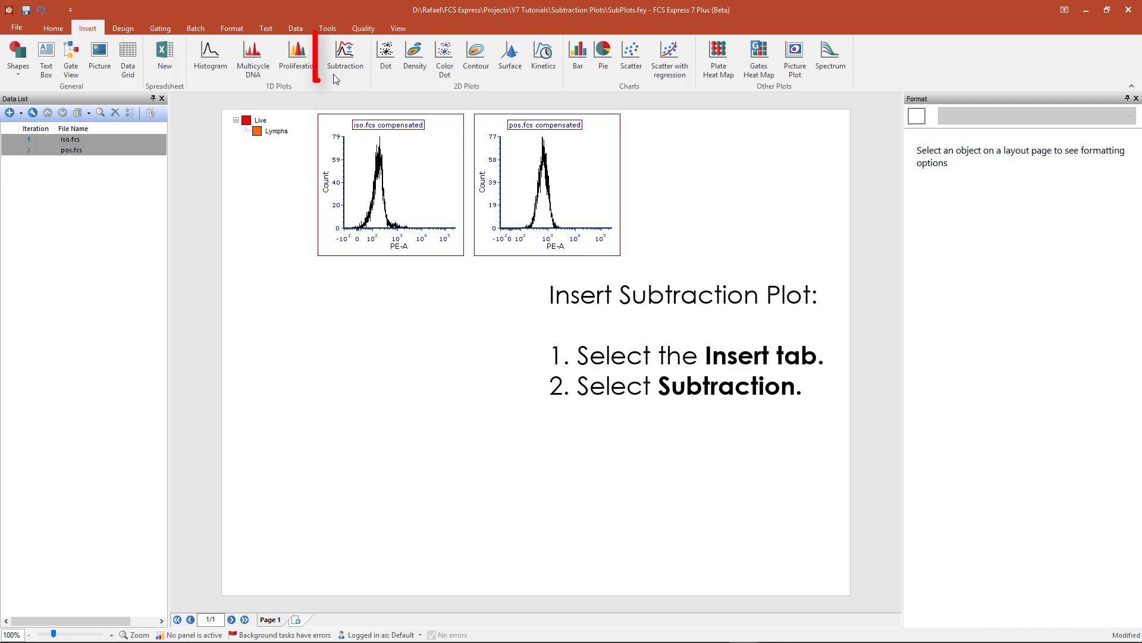
Step: Insert a subtraction plot and place it on the layout below the iso.fcs histogram
left_click(349, 60)
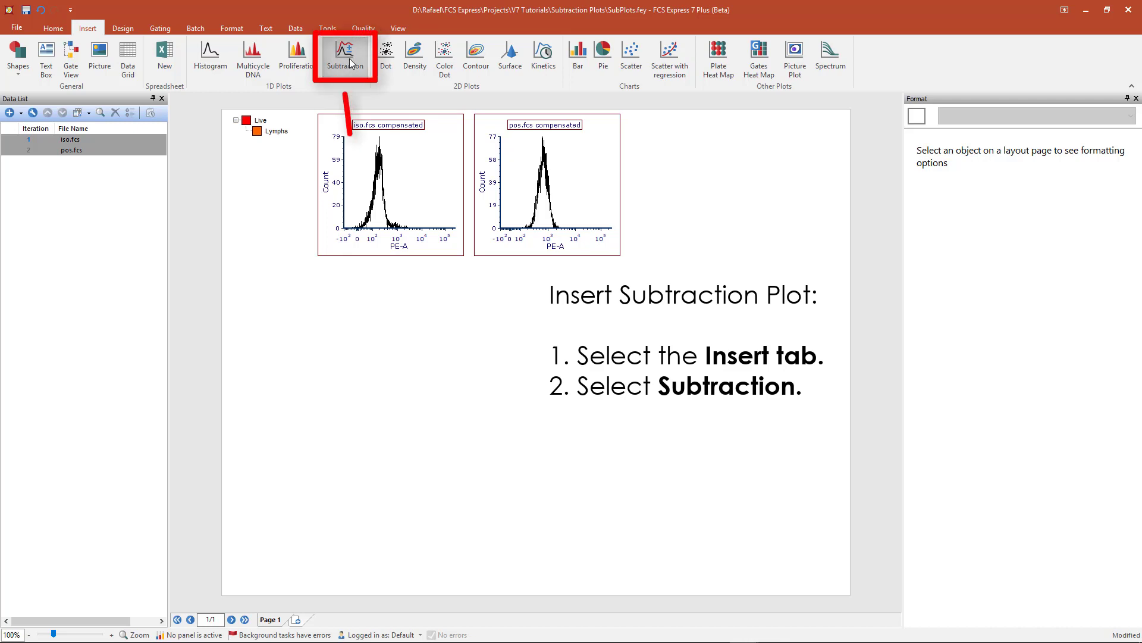
left_click(321, 280)
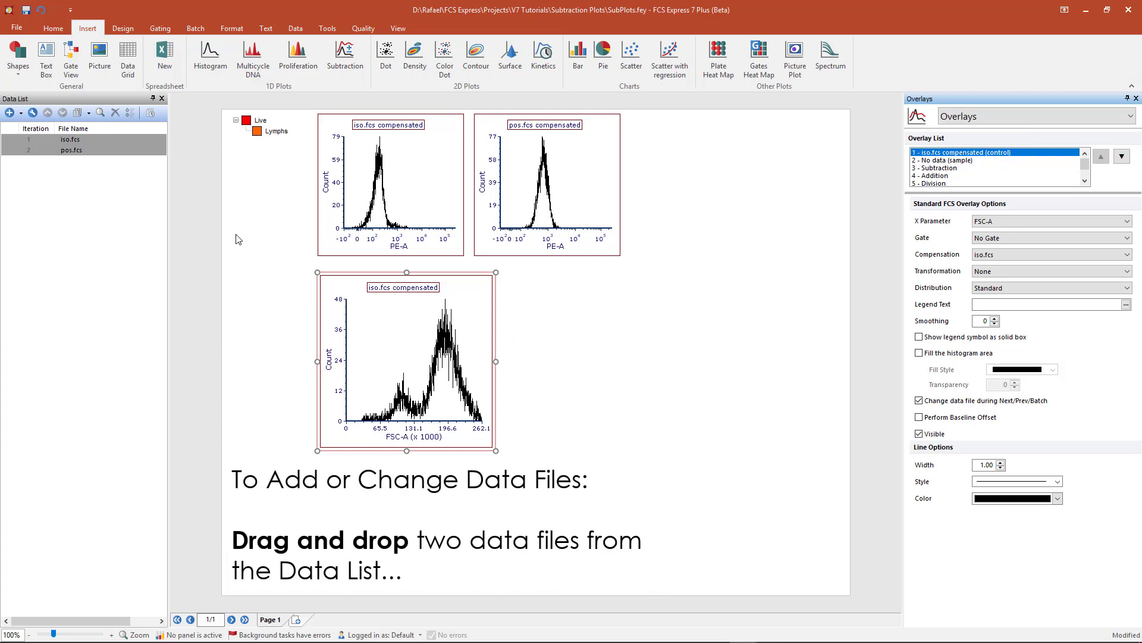
Step: Drag iso.fcs and pos.fcs from the Data List onto the subtraction plot as control and sample
left_click(66, 138)
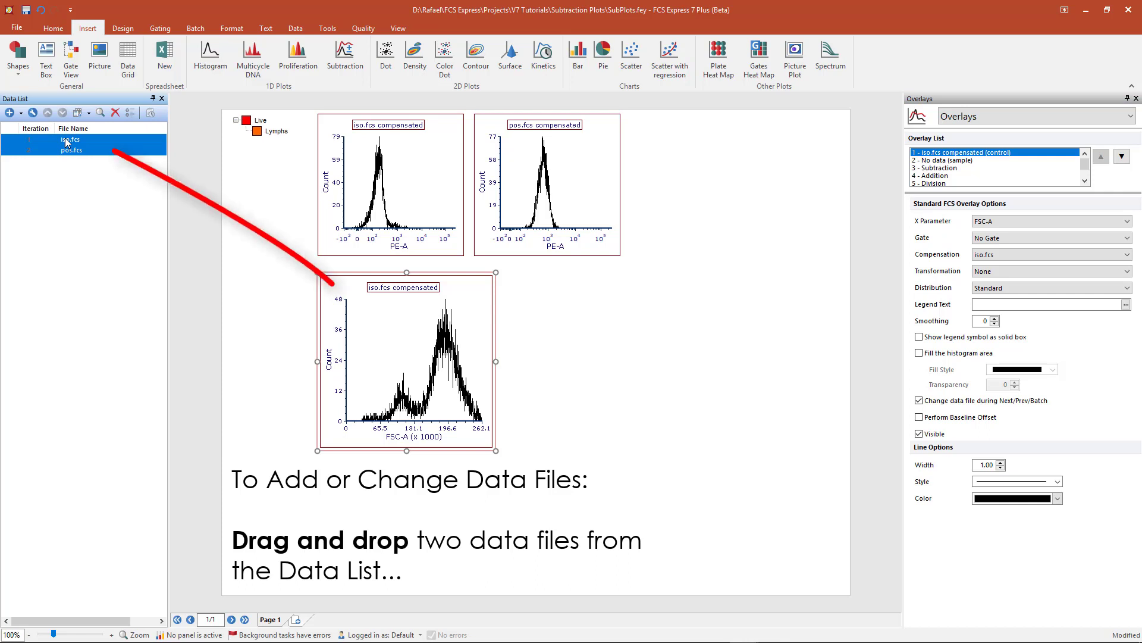
left_click_drag(67, 141, 393, 363)
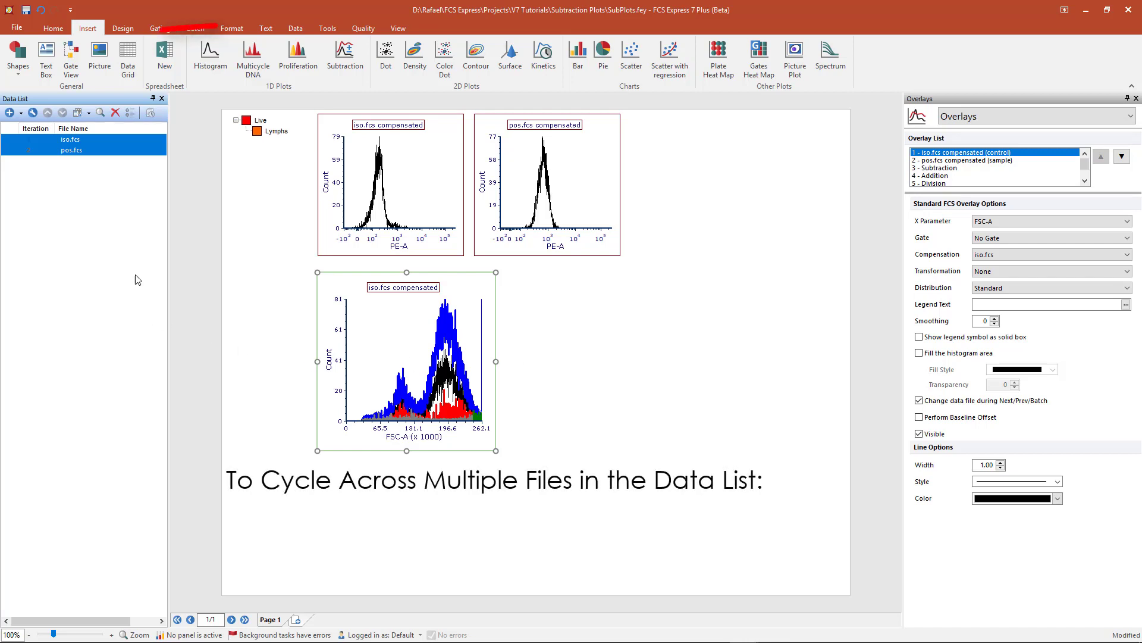
Step: Bring up the subtraction plot's Change Data File dialog through Select using Advanced Open Data Dialog
left_click(293, 29)
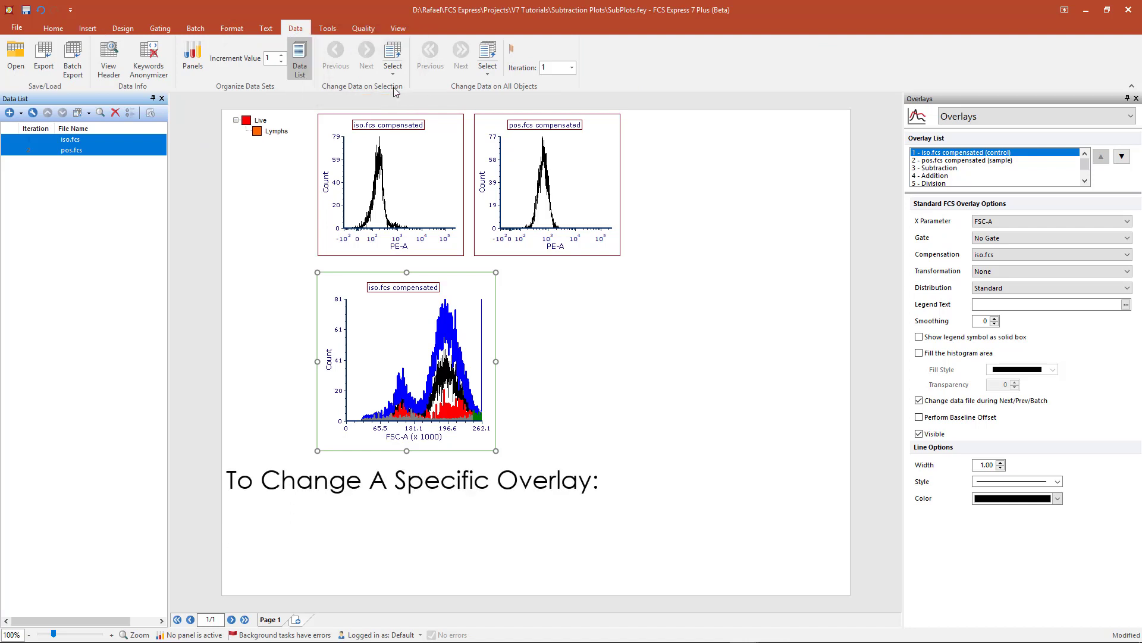
right_click(415, 342)
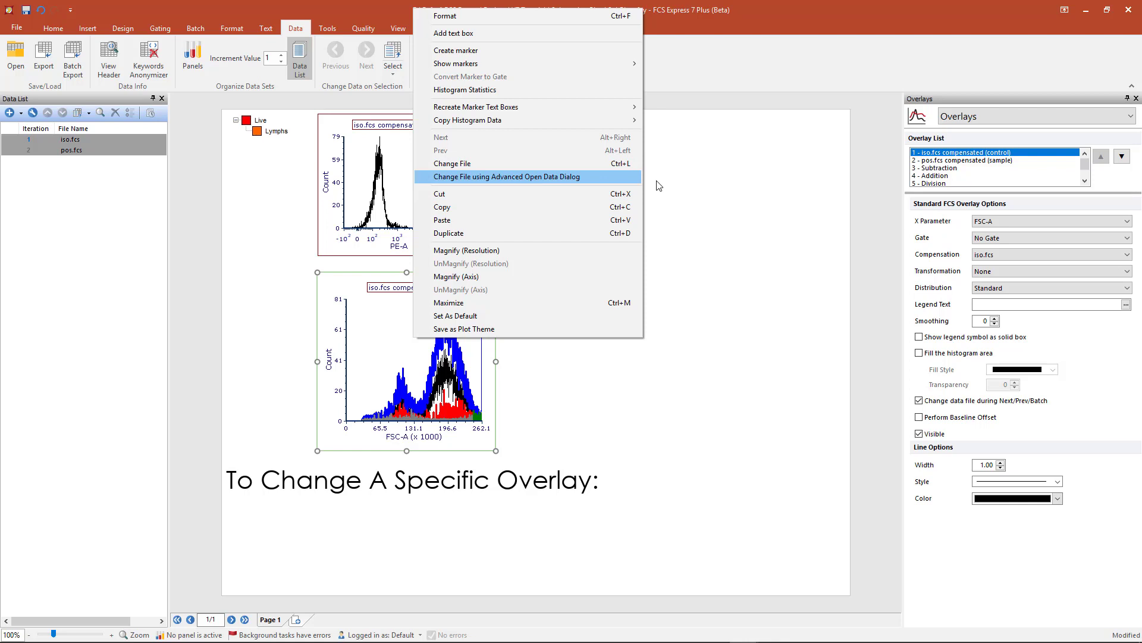
left_click(516, 175)
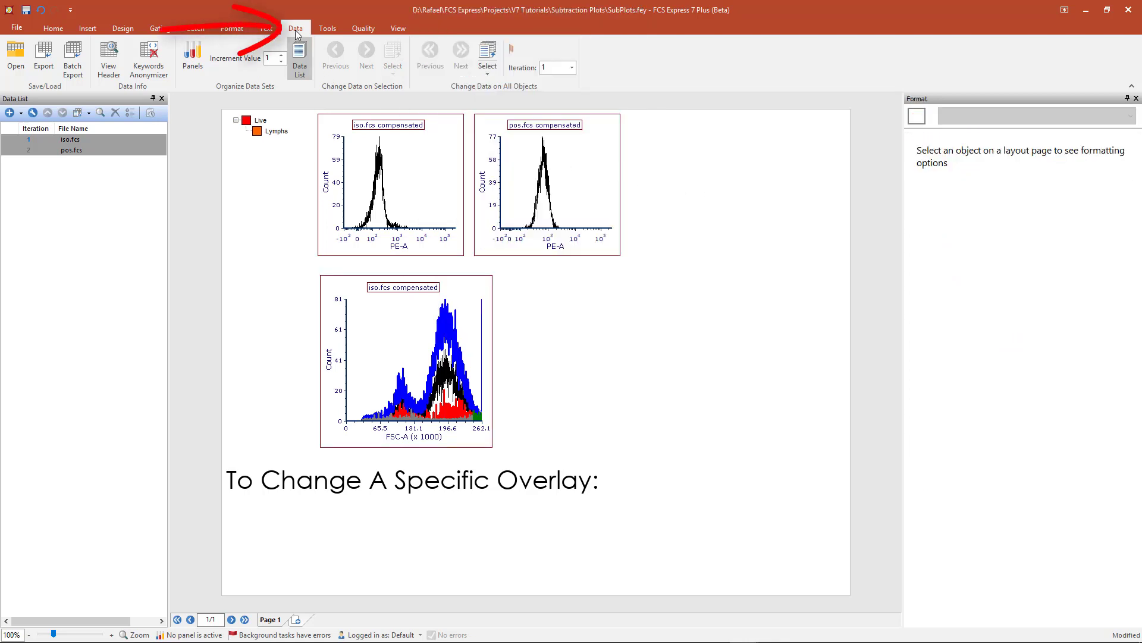
left_click(376, 326)
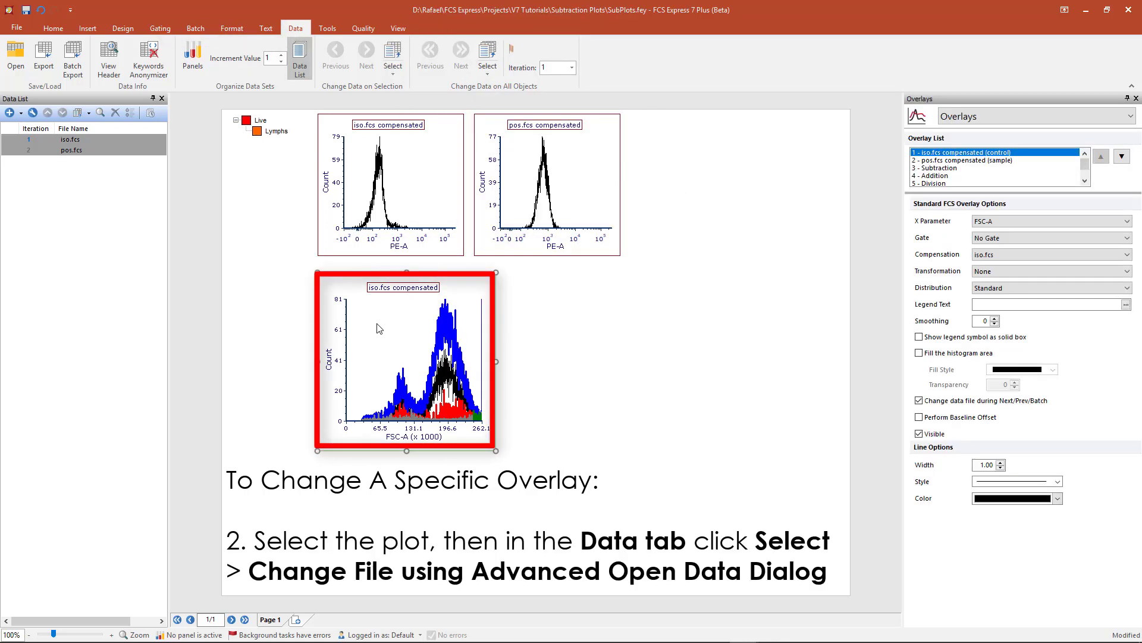
left_click(394, 74)
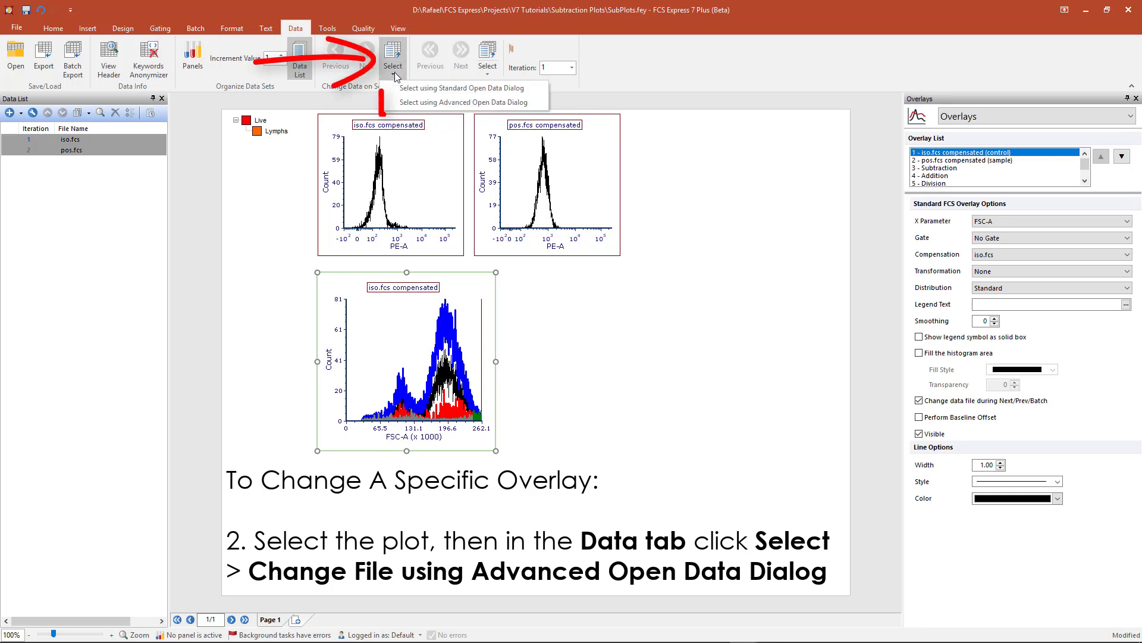
left_click(410, 104)
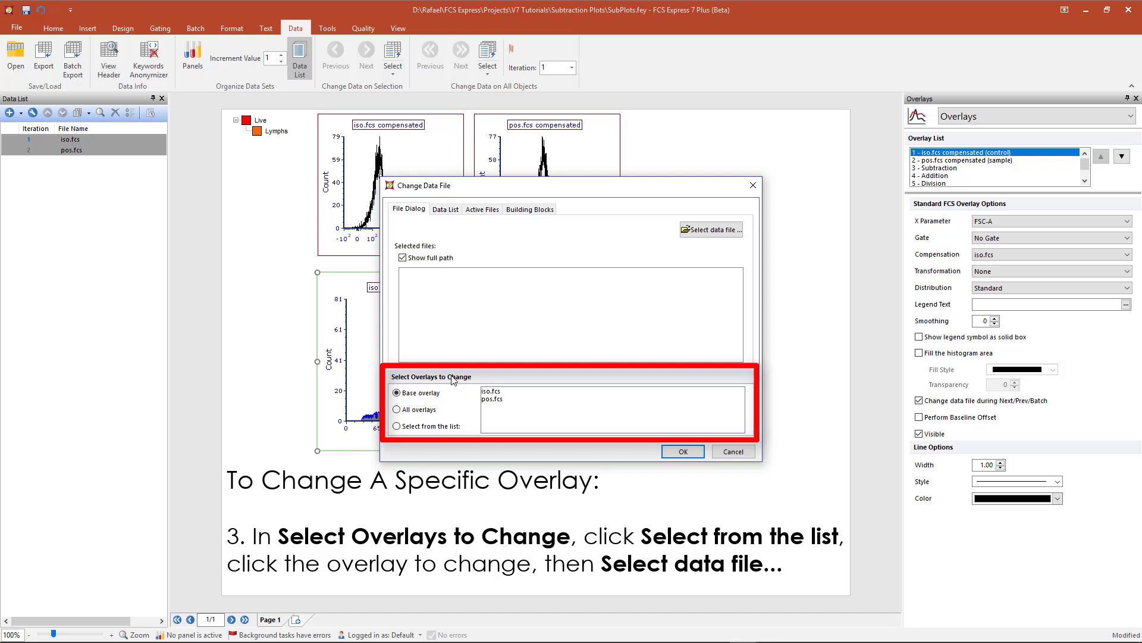
Step: Choose Select from the list and mark only the pos.fcs overlay to change
left_click(397, 426)
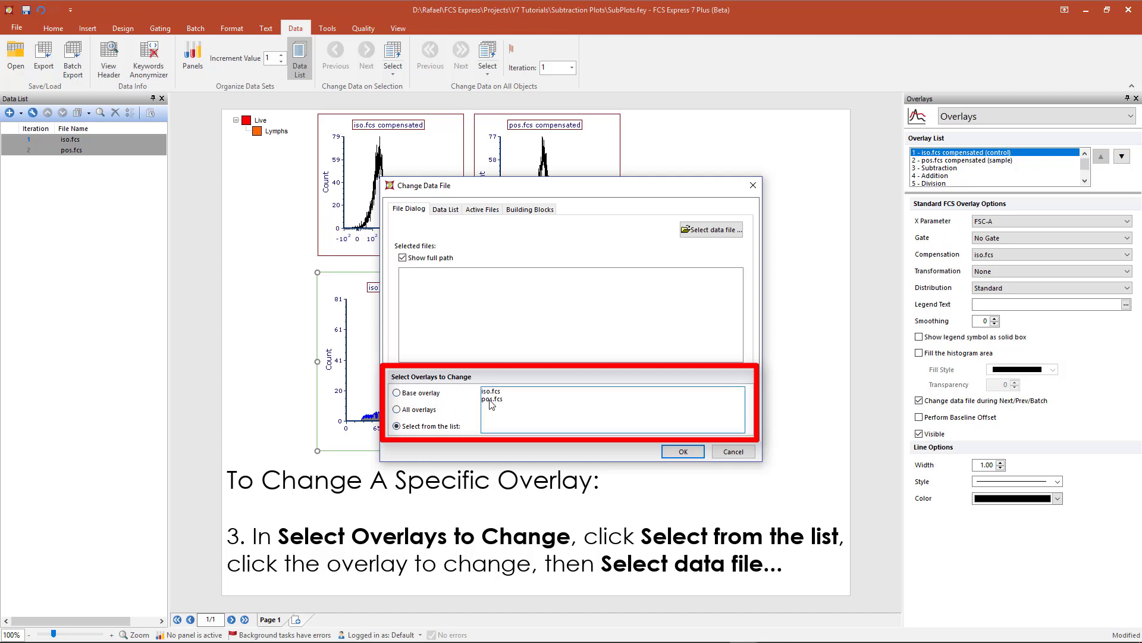
left_click(493, 399)
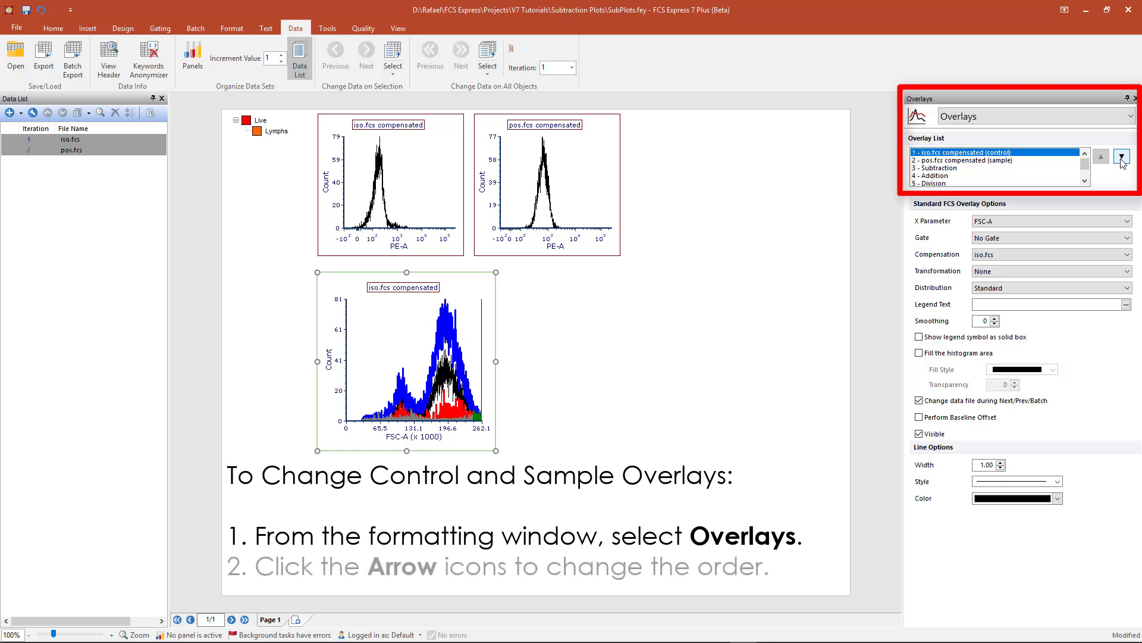
Step: Apply the Lymphs gate to the subtraction plot, keeping the original overlay order
left_click(1121, 157)
left_click(1101, 157)
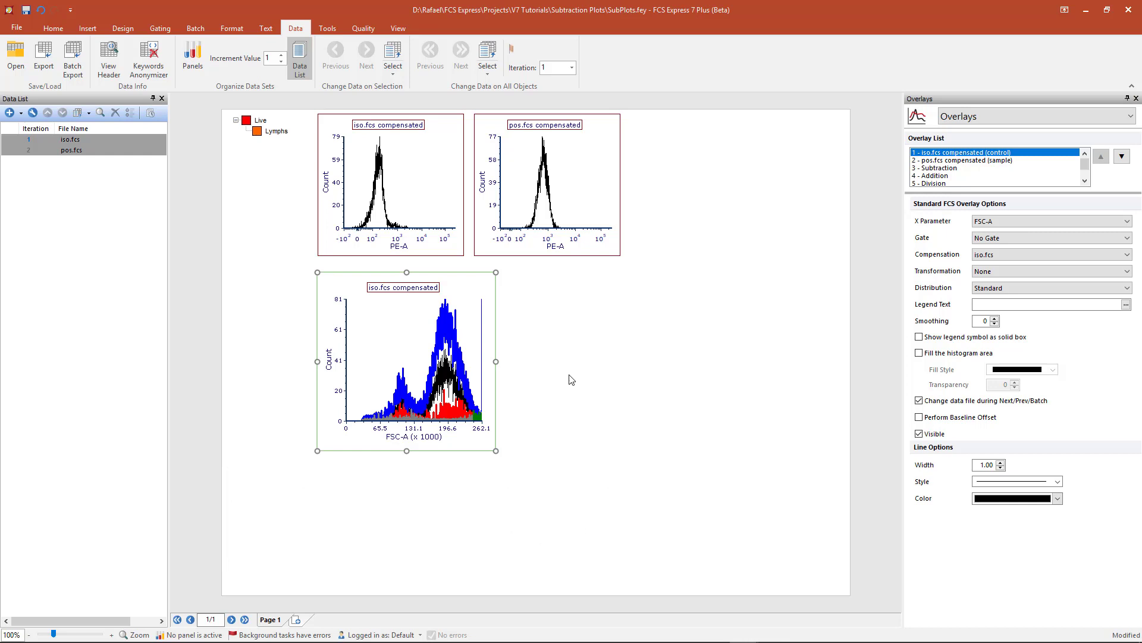
left_click(257, 134)
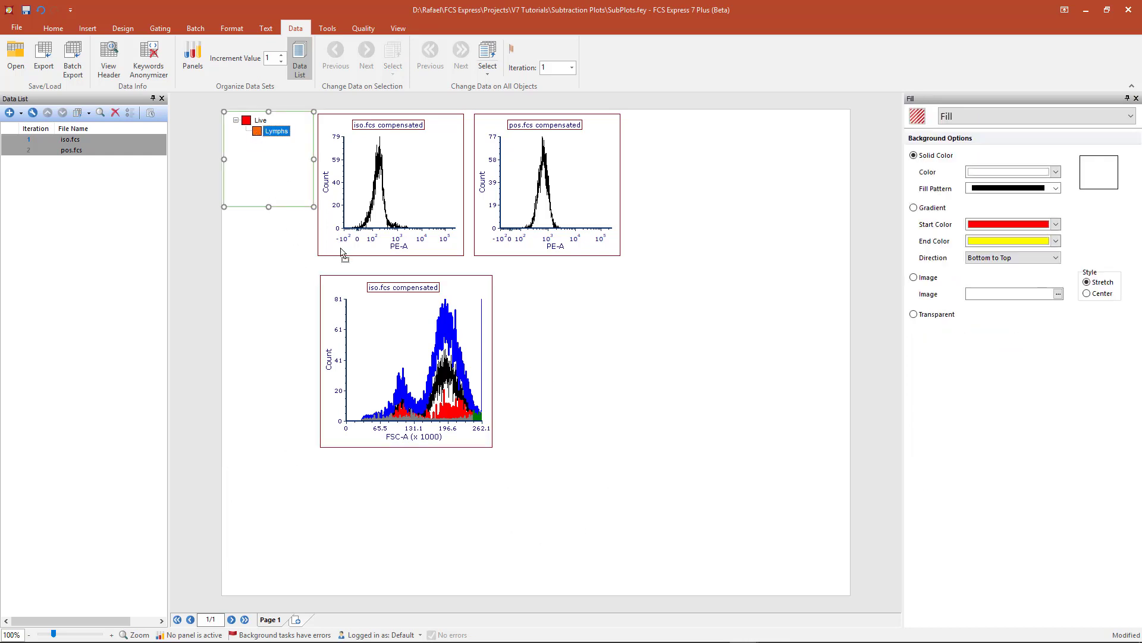
left_click_drag(381, 331, 381, 332)
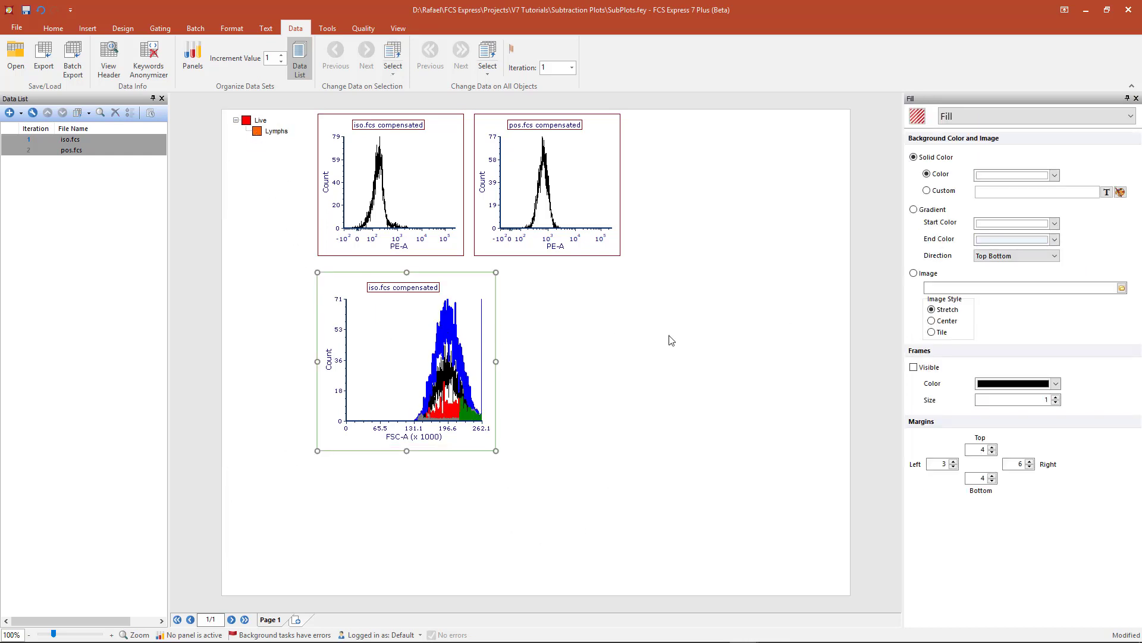
Step: Set the subtraction plot's overlay X Parameter to PE-A
left_click(990, 124)
left_click(990, 150)
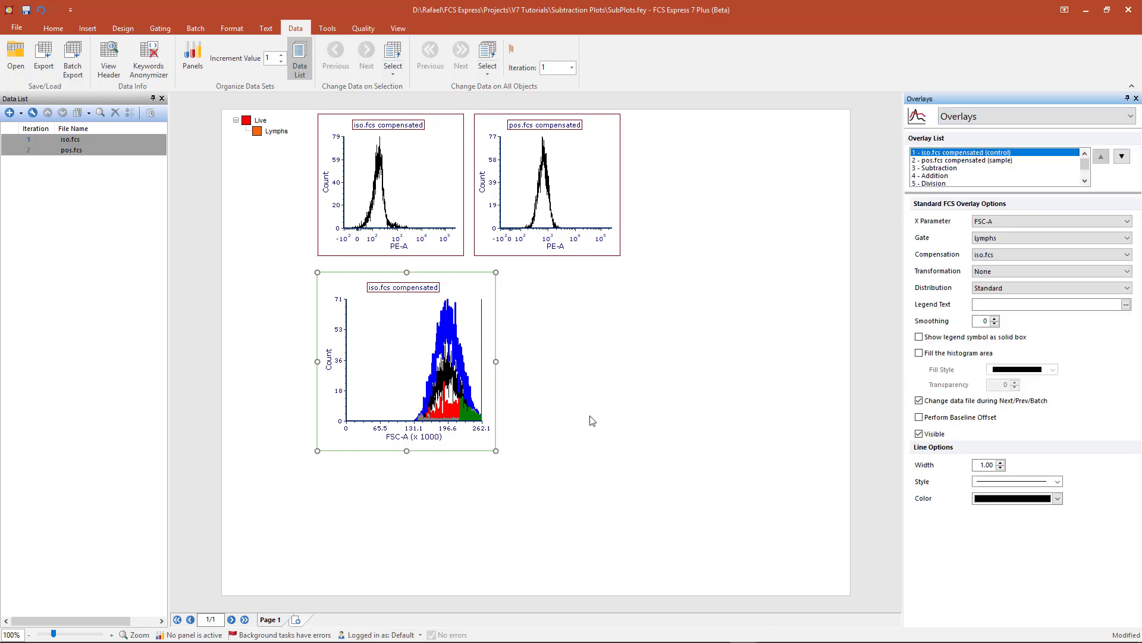
left_click(411, 439)
left_click(419, 474)
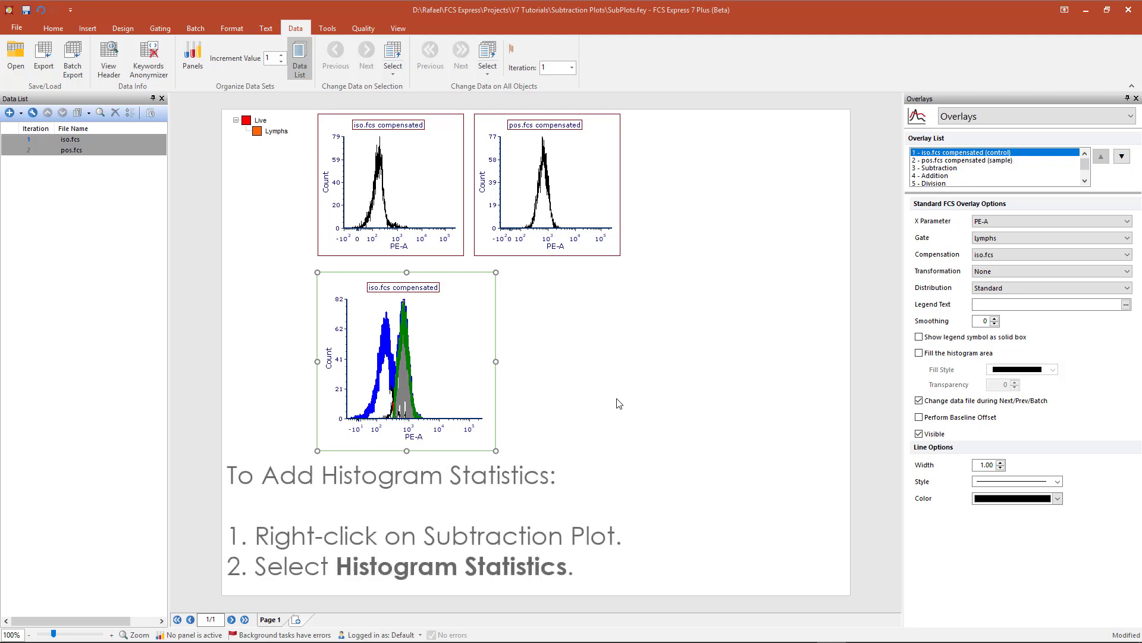
Step: Add a Histogram Statistics table for the subtraction plot and position it beneath the plot
right_click(454, 362)
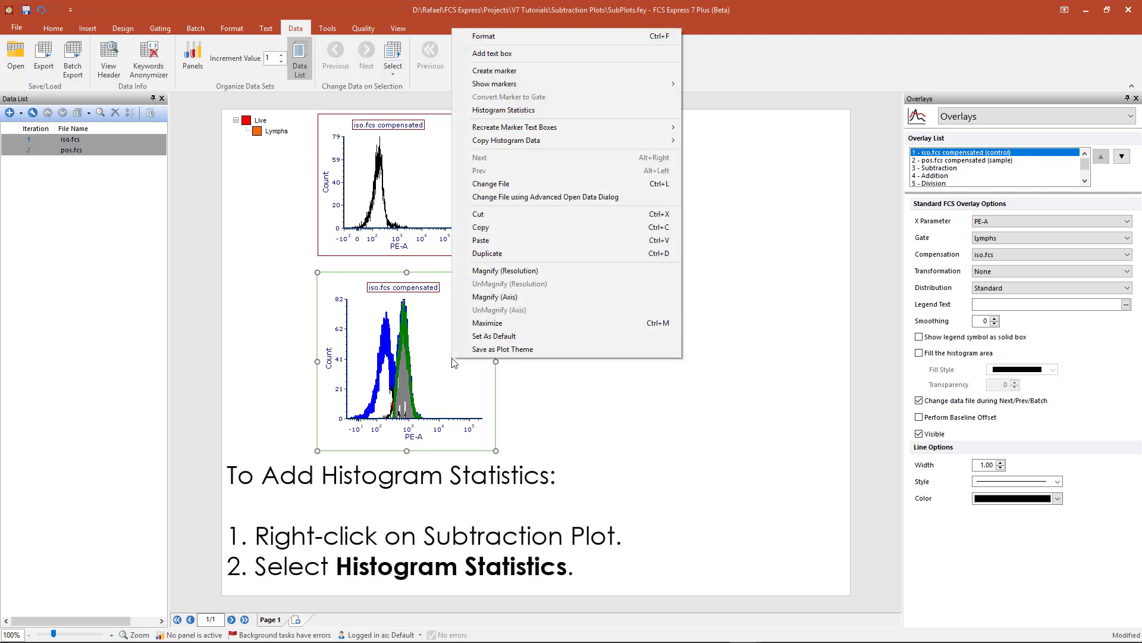
left_click(512, 112)
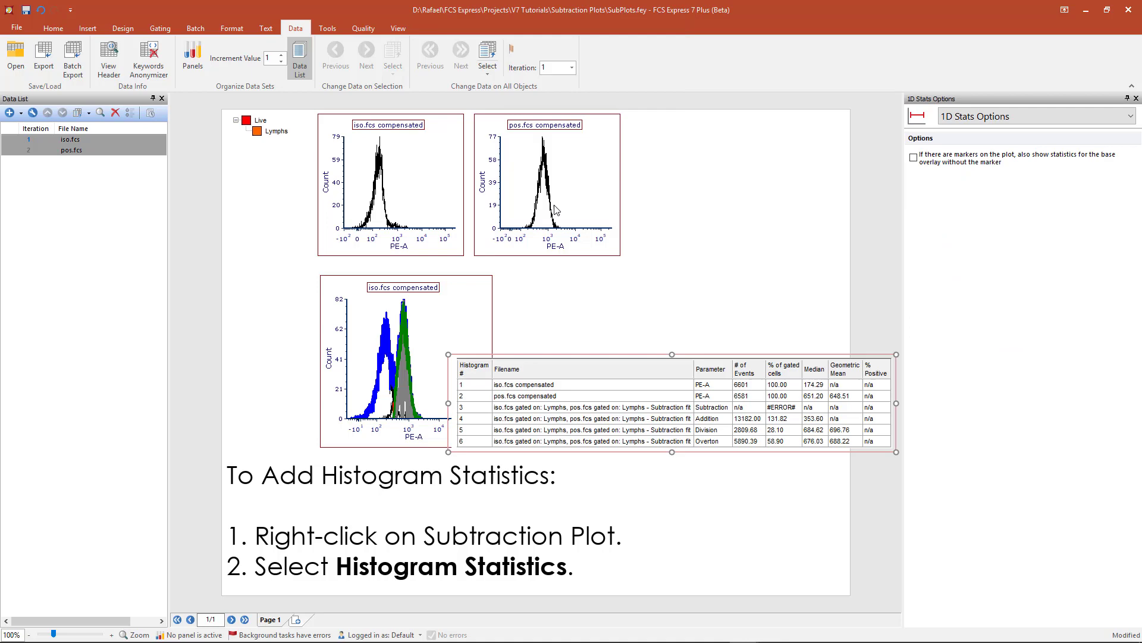
left_click_drag(591, 357, 458, 486)
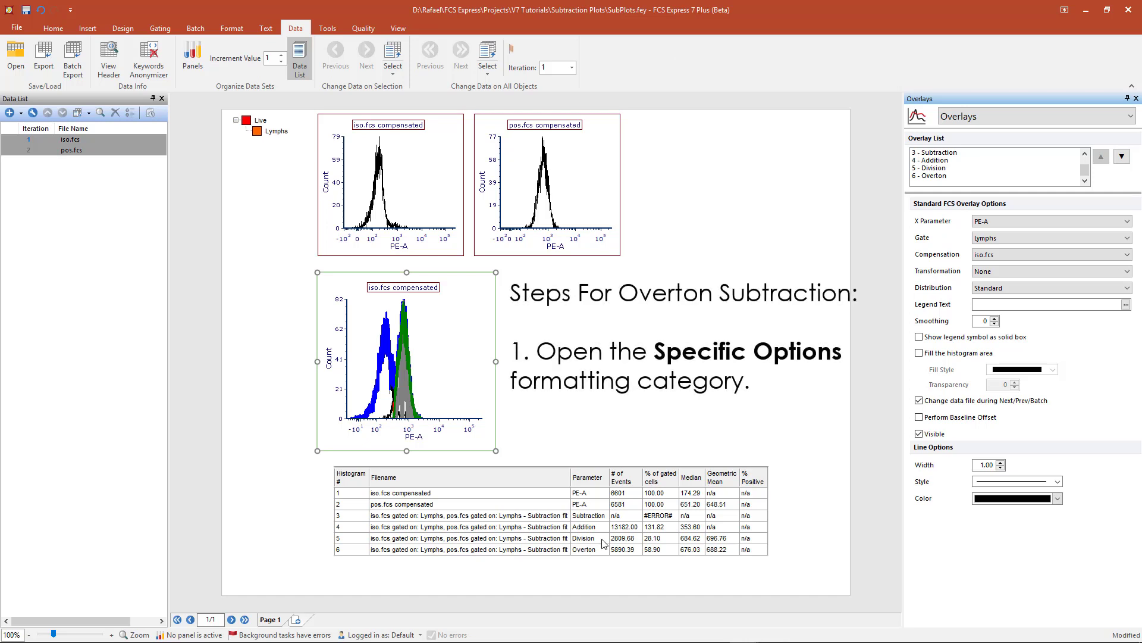
Step: In Specific Options, set the subtraction statistics Control Histogram to iso.fcs compensated (control)
left_click(996, 118)
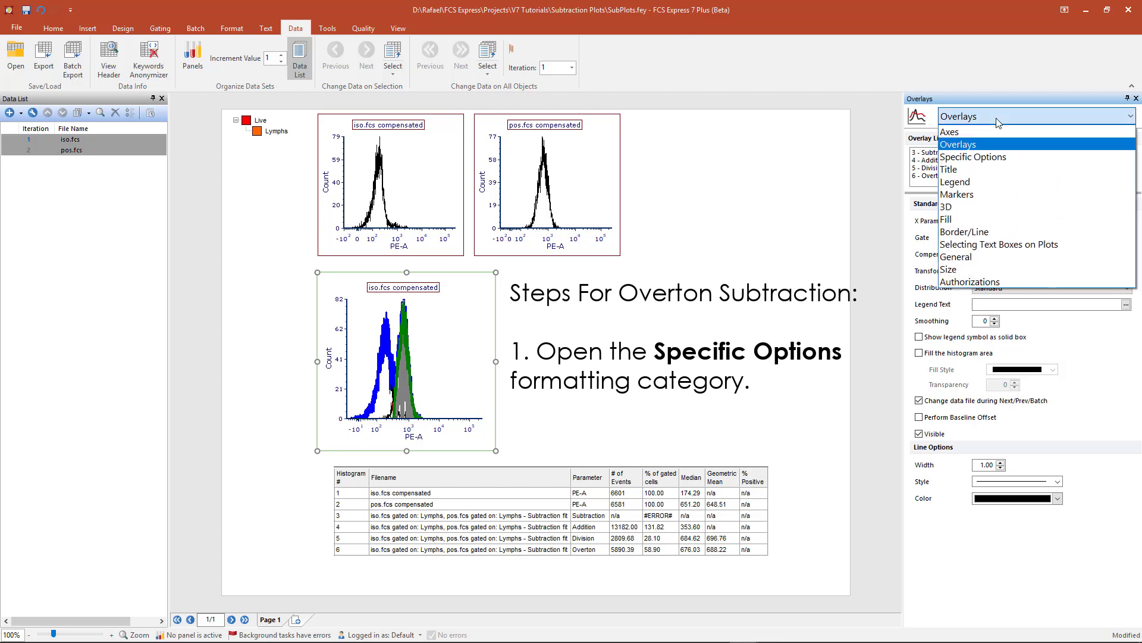
left_click(984, 156)
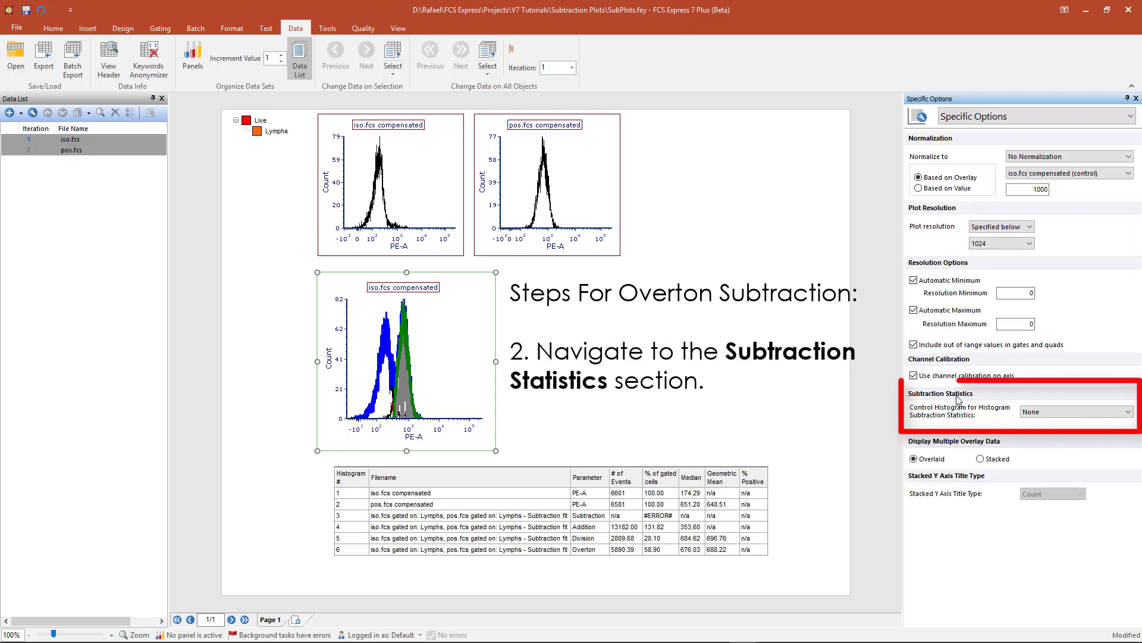
left_click(1060, 413)
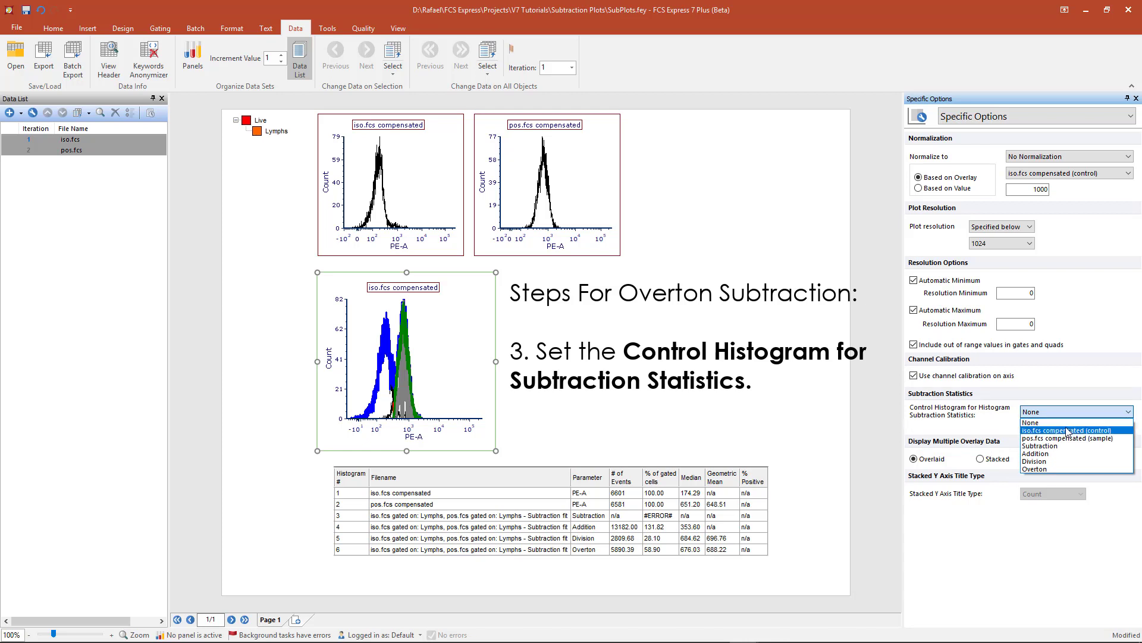
left_click(1066, 430)
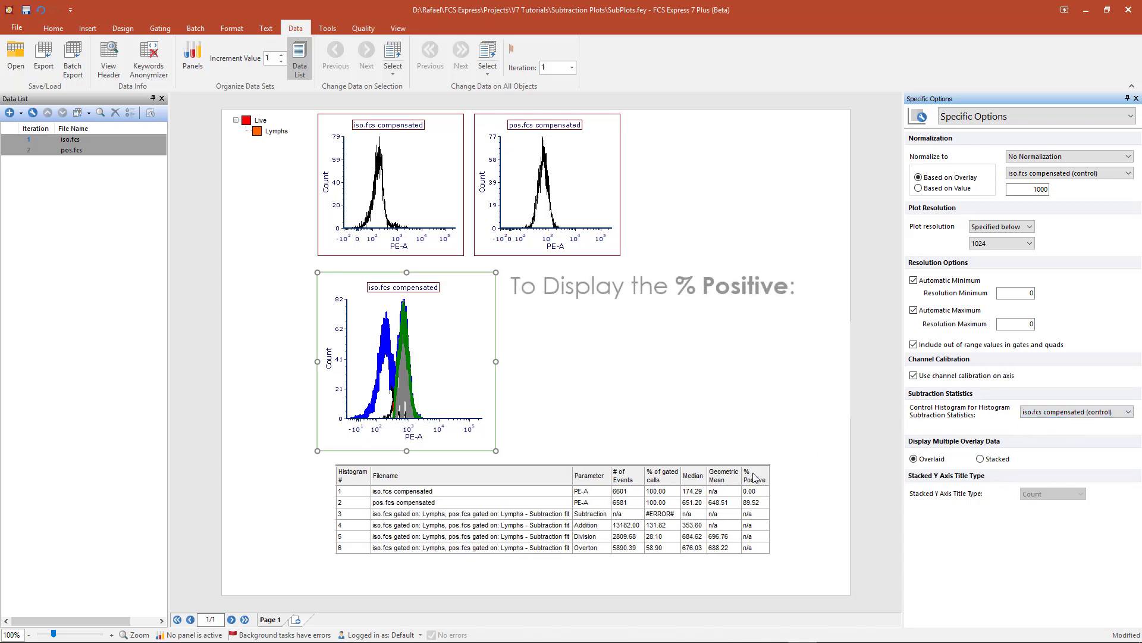
left_click(755, 503)
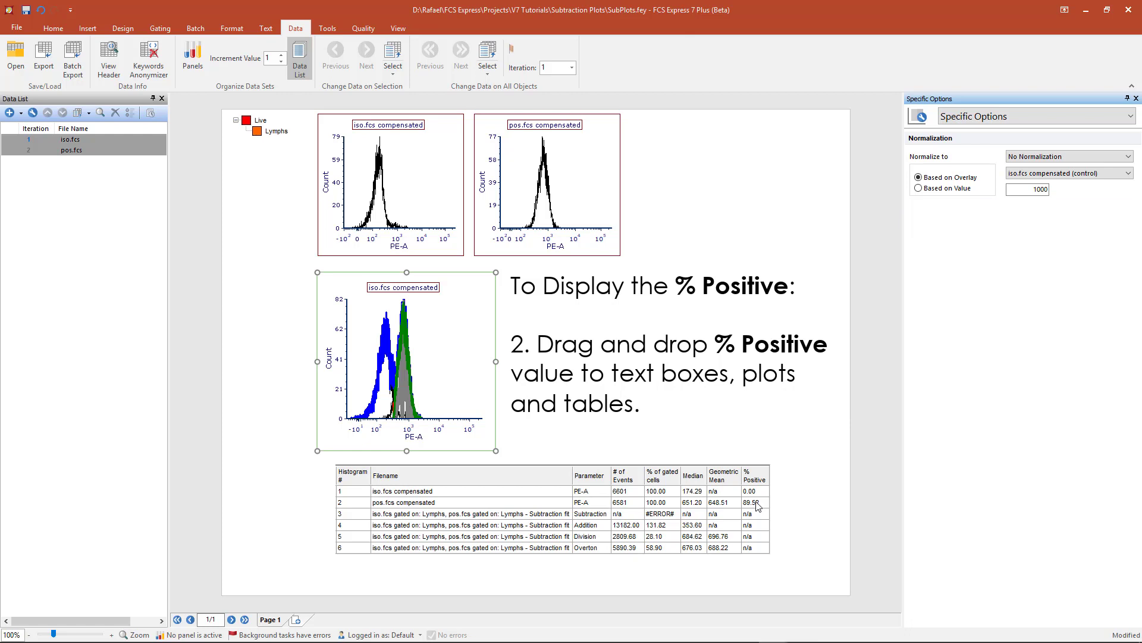
left_click_drag(754, 504, 450, 347)
left_click(466, 350)
type("- % positive")
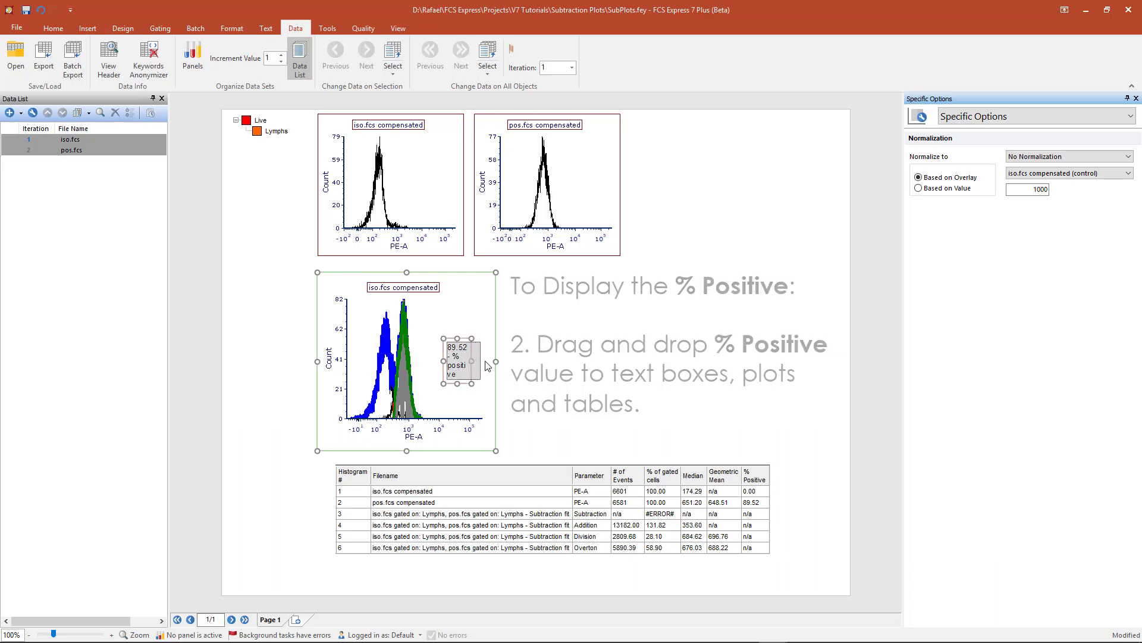
left_click(481, 349)
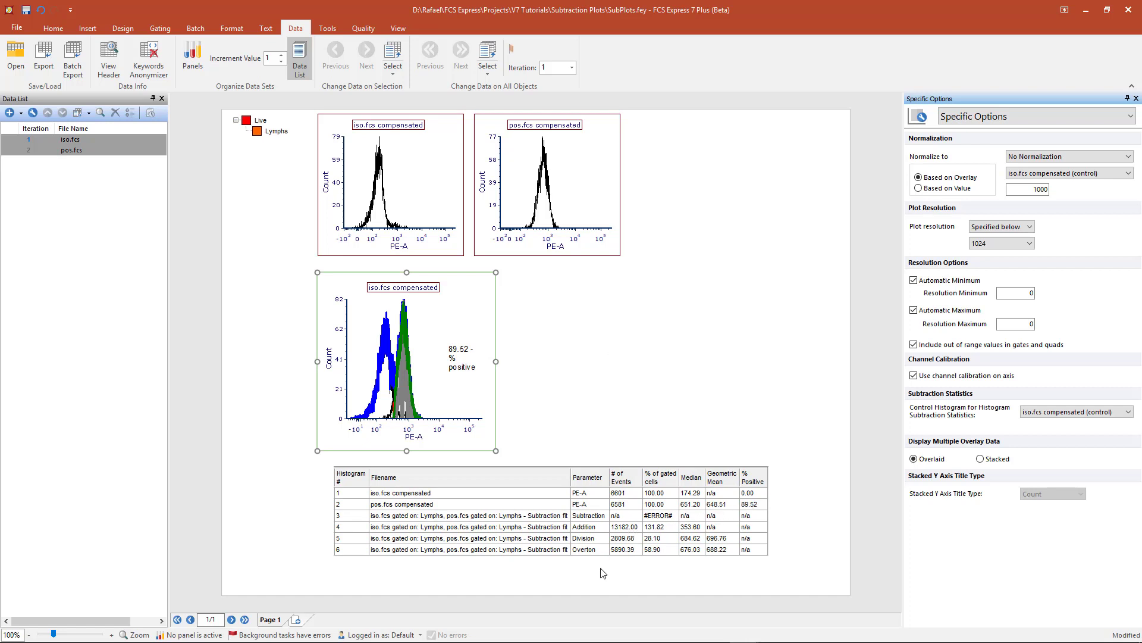
key("ctrl+z")
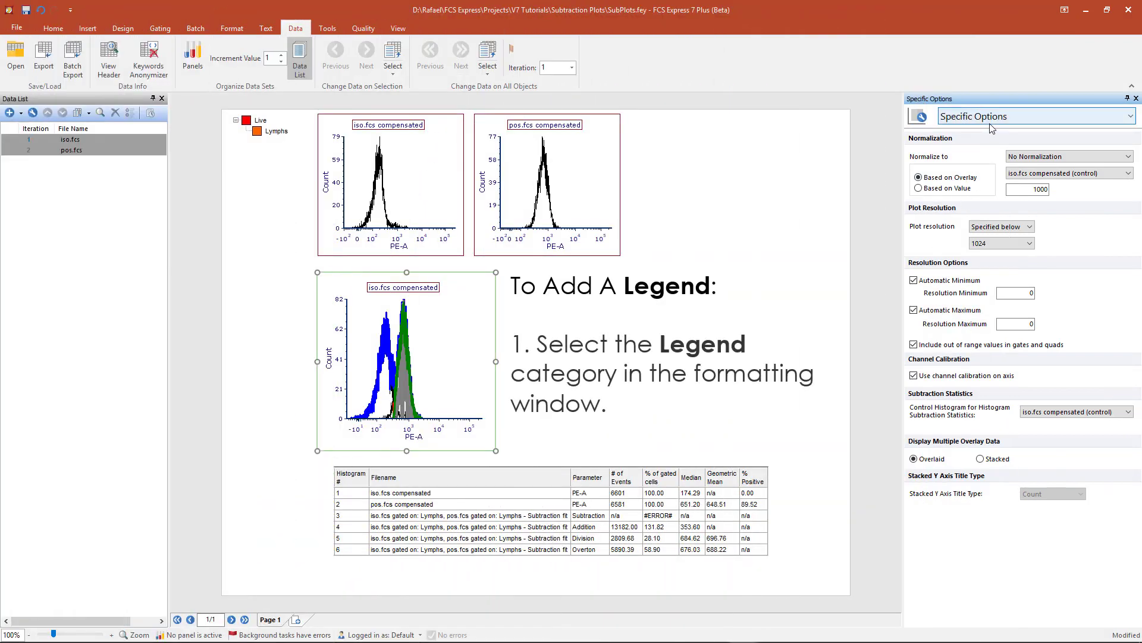
Step: Set the subtraction plot's legend Position to Bottom and make it Visible
left_click(990, 122)
left_click(979, 184)
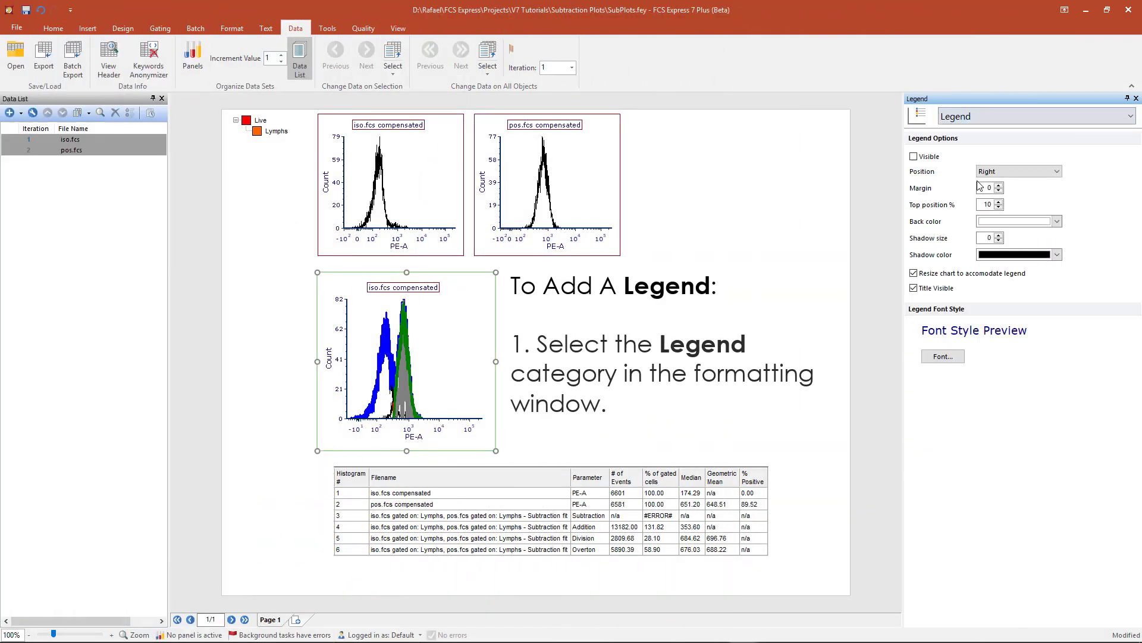
left_click(1019, 171)
left_click(999, 208)
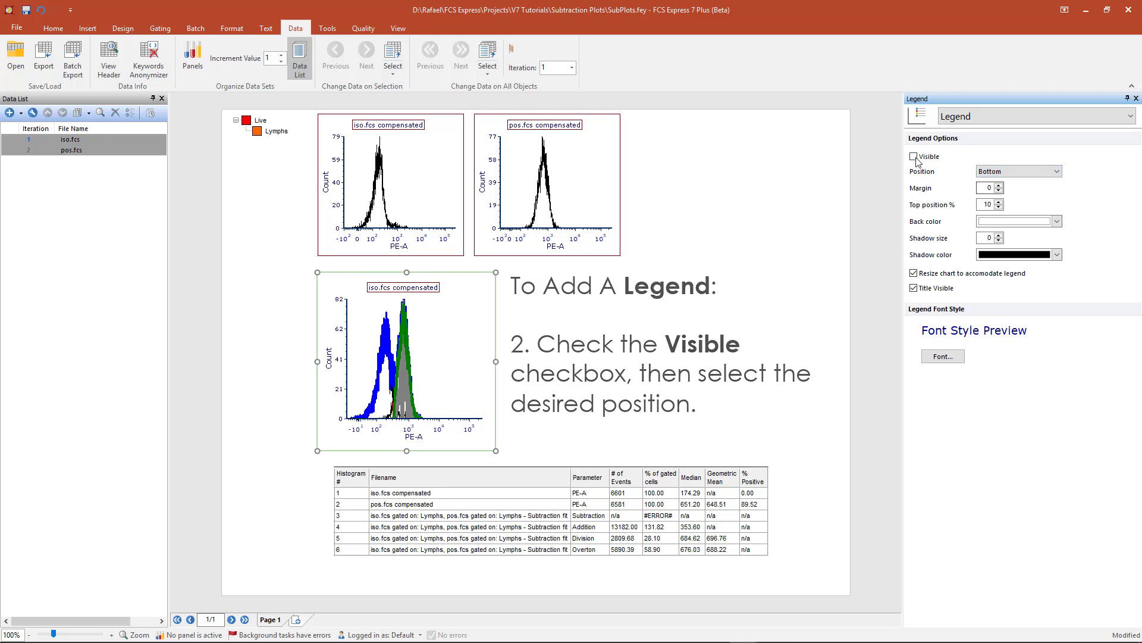
left_click(915, 158)
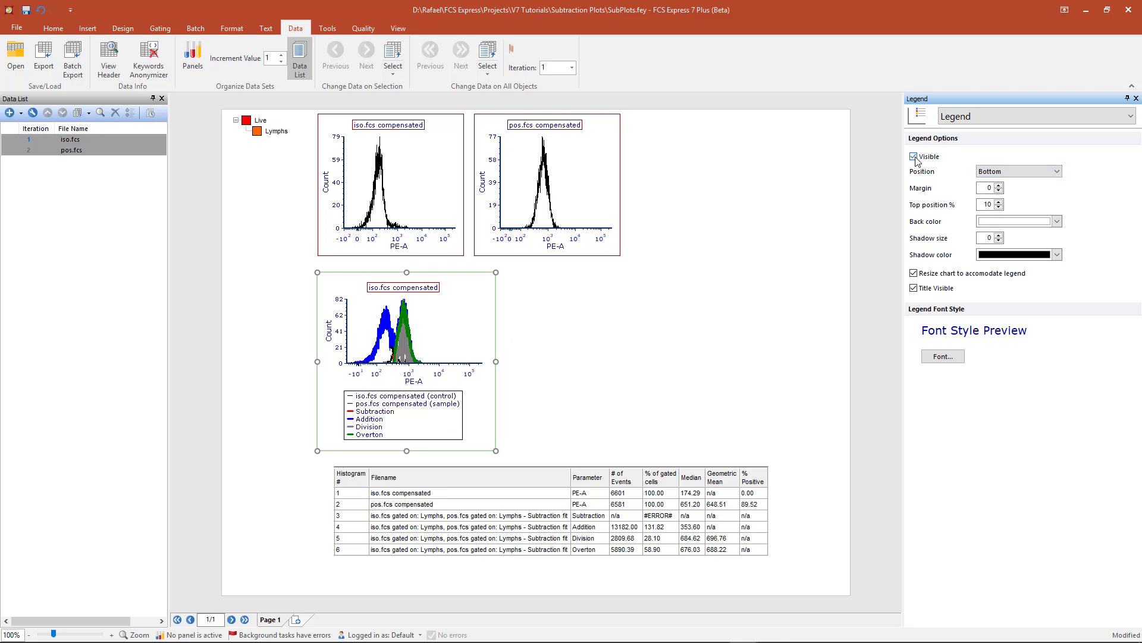